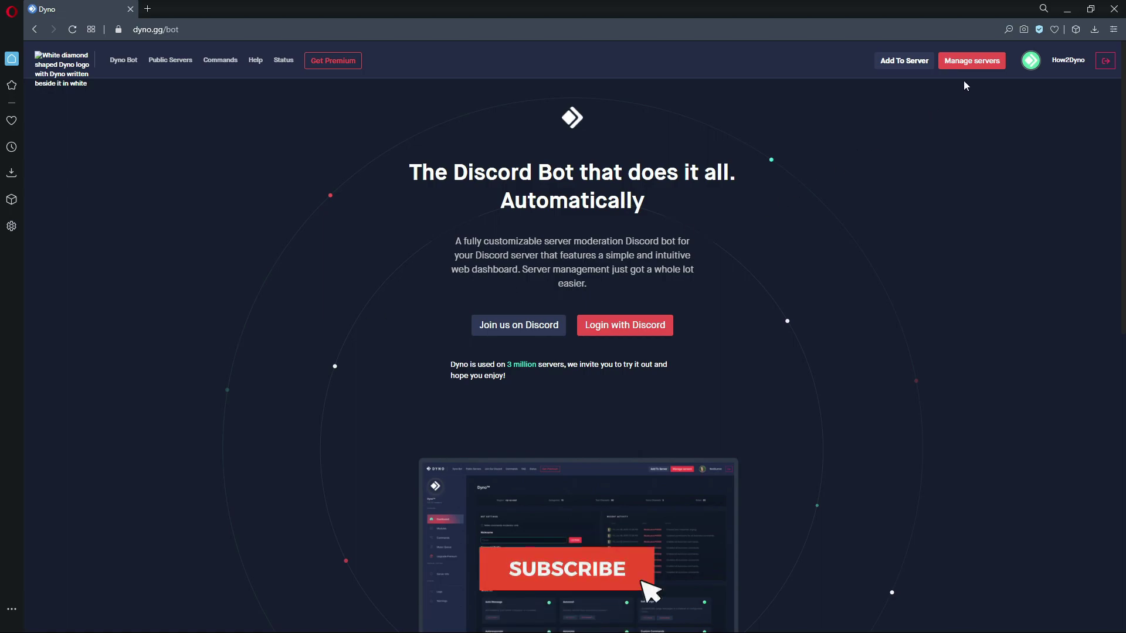
Enable the Autoresponder module for the How2Dyno server
{"action": "left_click", "coordinate": [971, 64]}
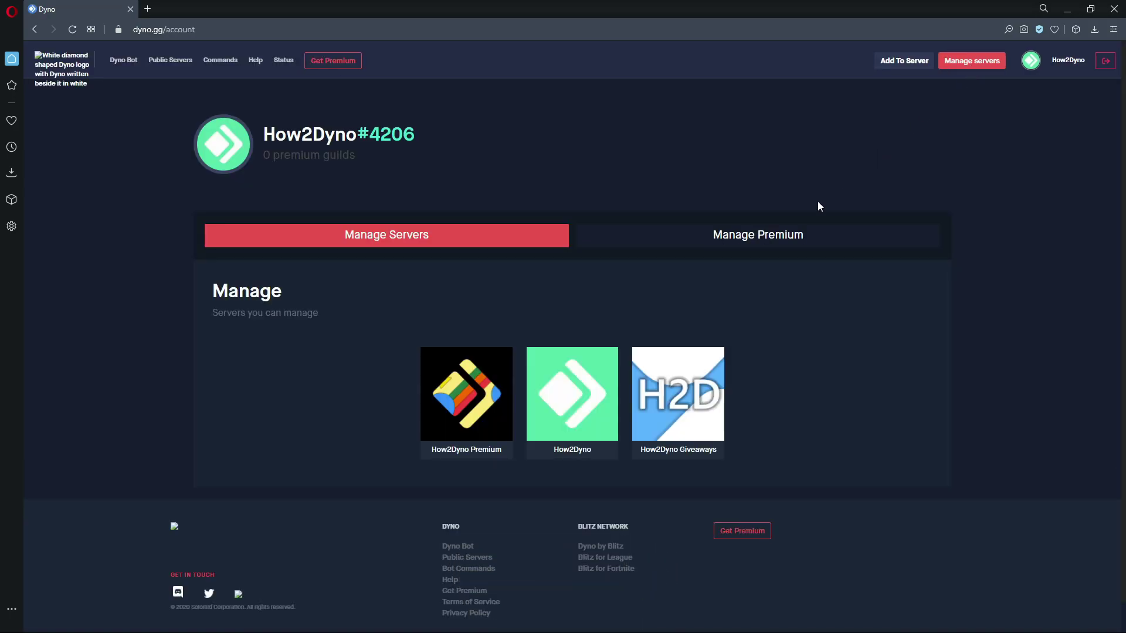
{"action": "left_click", "coordinate": [592, 375]}
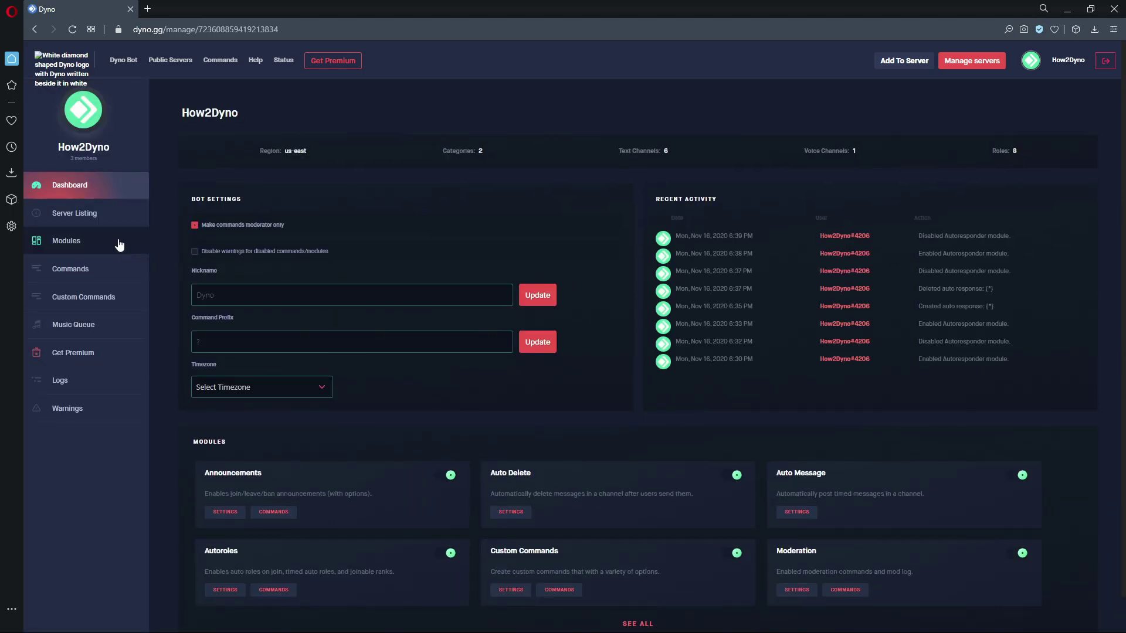
{"action": "left_click", "coordinate": [114, 241]}
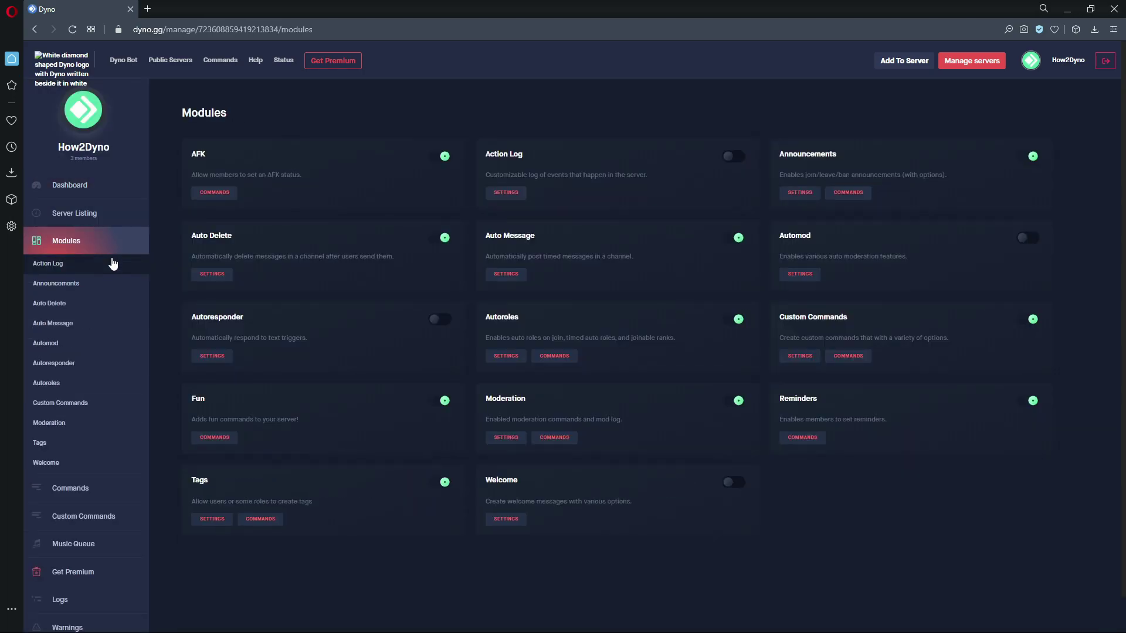
{"action": "left_click", "coordinate": [86, 364]}
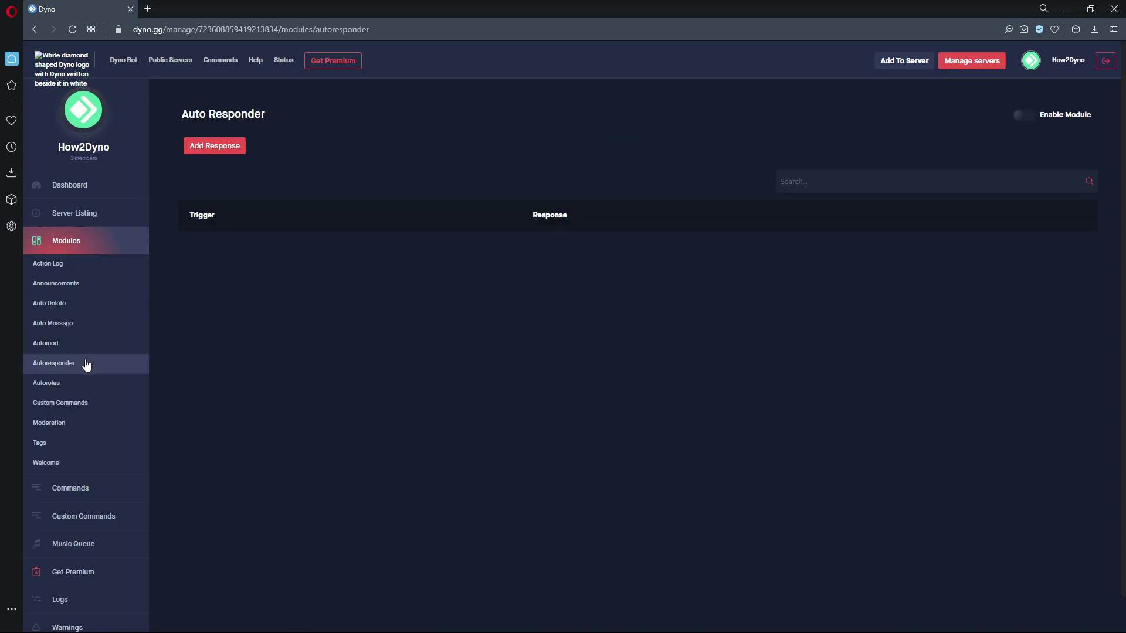
{"action": "left_click", "coordinate": [1022, 116]}
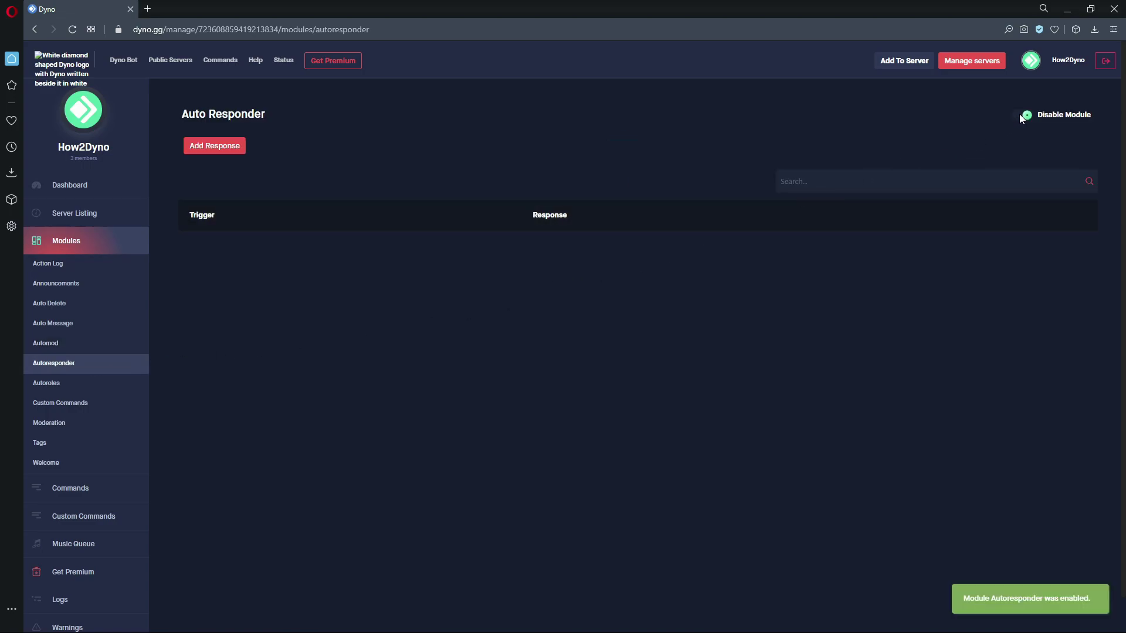
Add a new auto response with trigger {*} and set its type to Reaction Response
{"action": "left_click", "coordinate": [204, 150]}
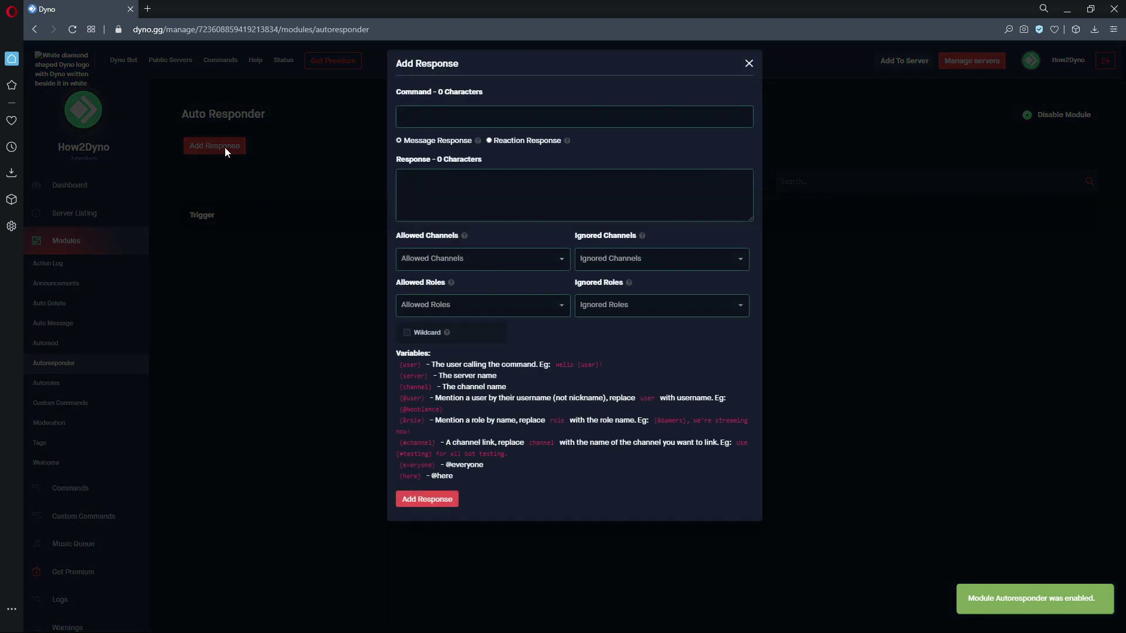
{"action": "left_click", "coordinate": [469, 116]}
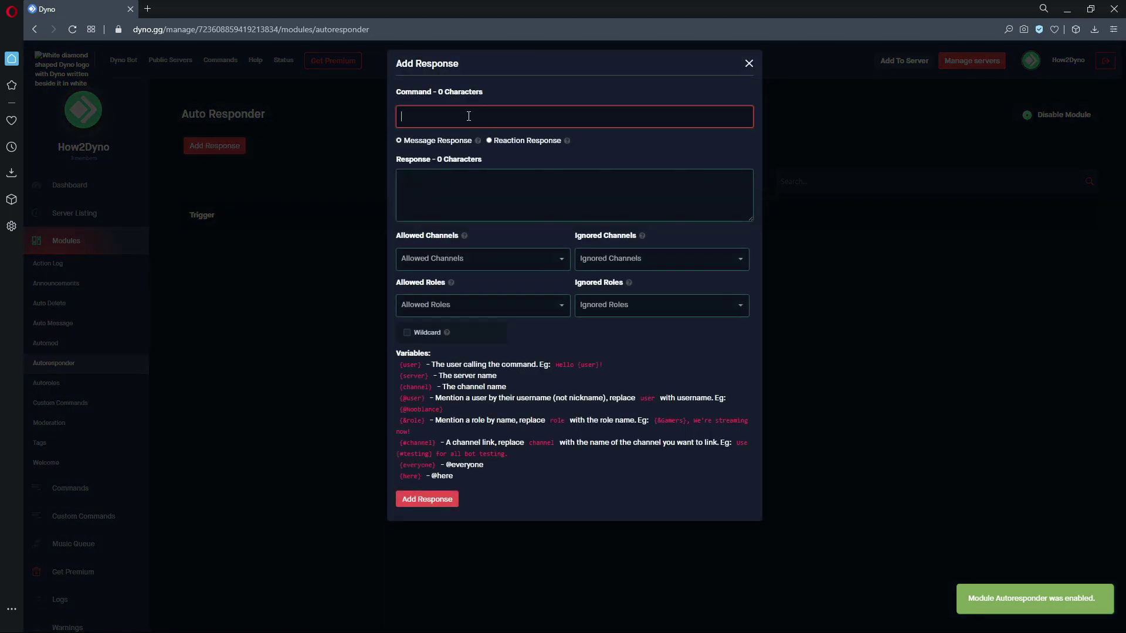
{"action": "type", "text": "{"}
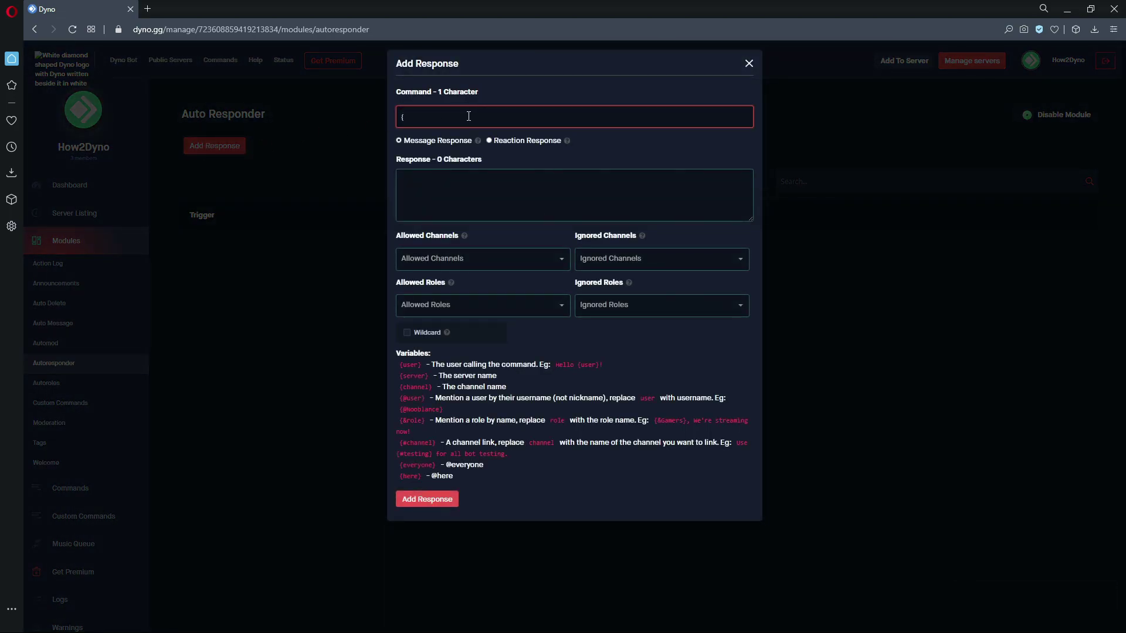
{"action": "type", "text": "*"}
{"action": "left_click", "coordinate": [435, 180]}
{"action": "left_click", "coordinate": [489, 141]}
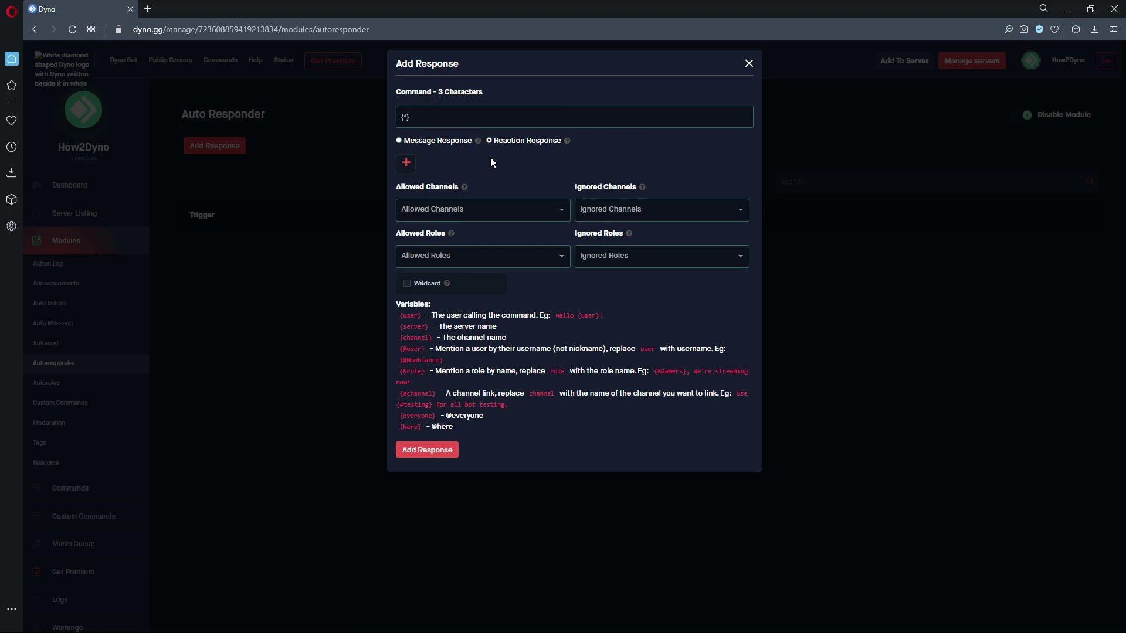
Add two reactions to the {*} response: the server's custom emoji and a frequently used smiley
{"action": "left_click", "coordinate": [410, 165]}
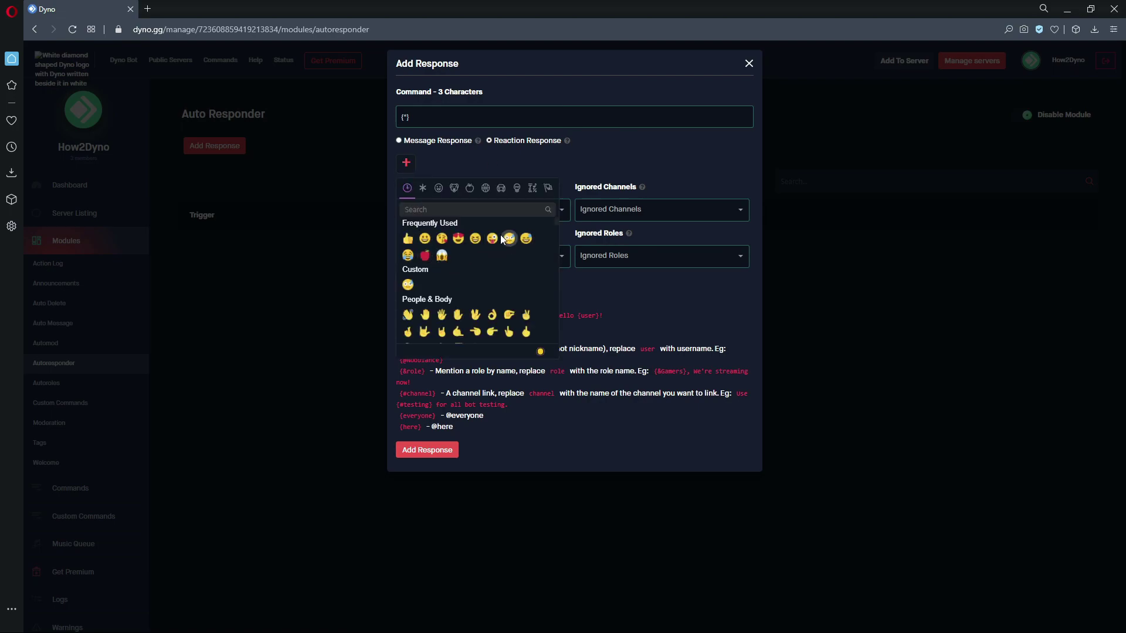
{"action": "scroll", "coordinate": [461, 276], "scroll_direction": "down", "scroll_amount": 3}
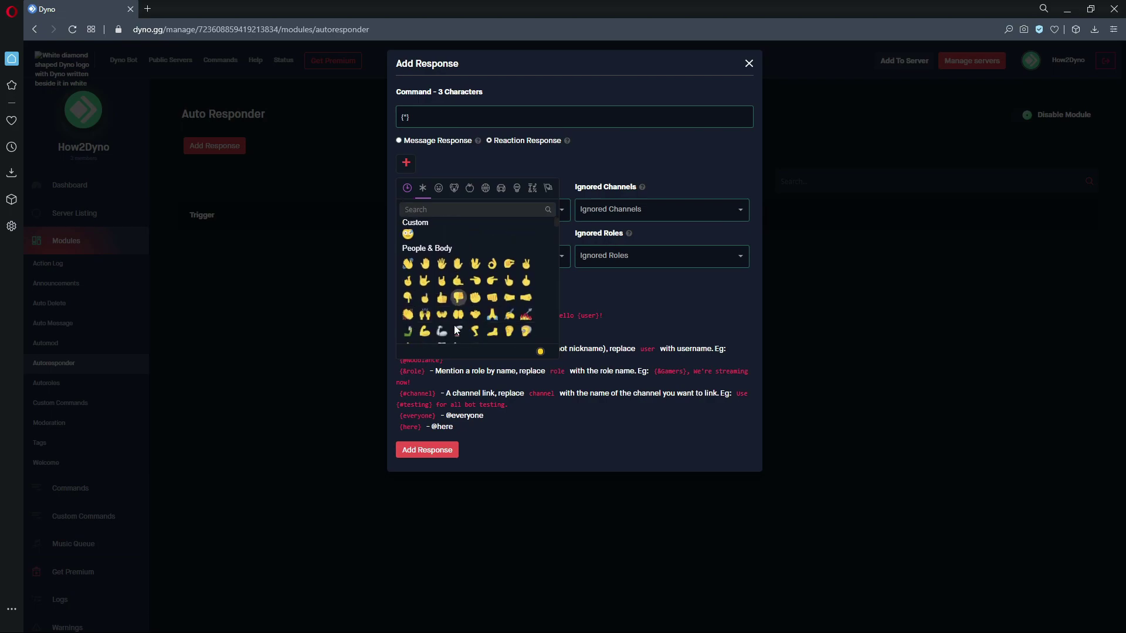
{"action": "scroll", "coordinate": [426, 271], "scroll_direction": "up", "scroll_amount": 3}
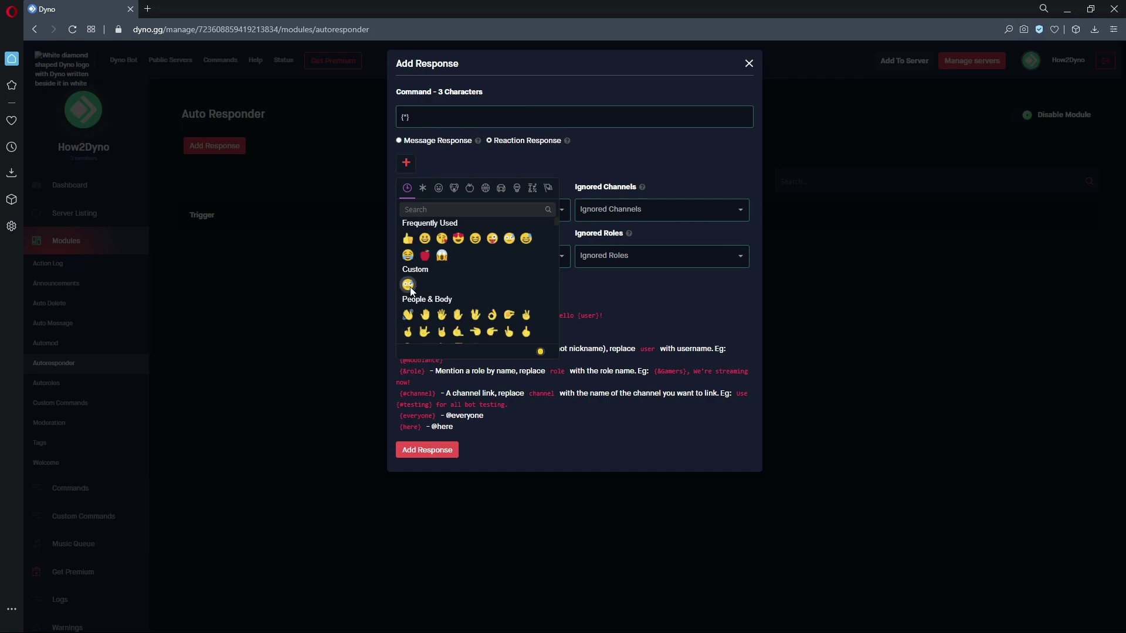
{"action": "left_click", "coordinate": [409, 286]}
{"action": "left_click", "coordinate": [433, 163]}
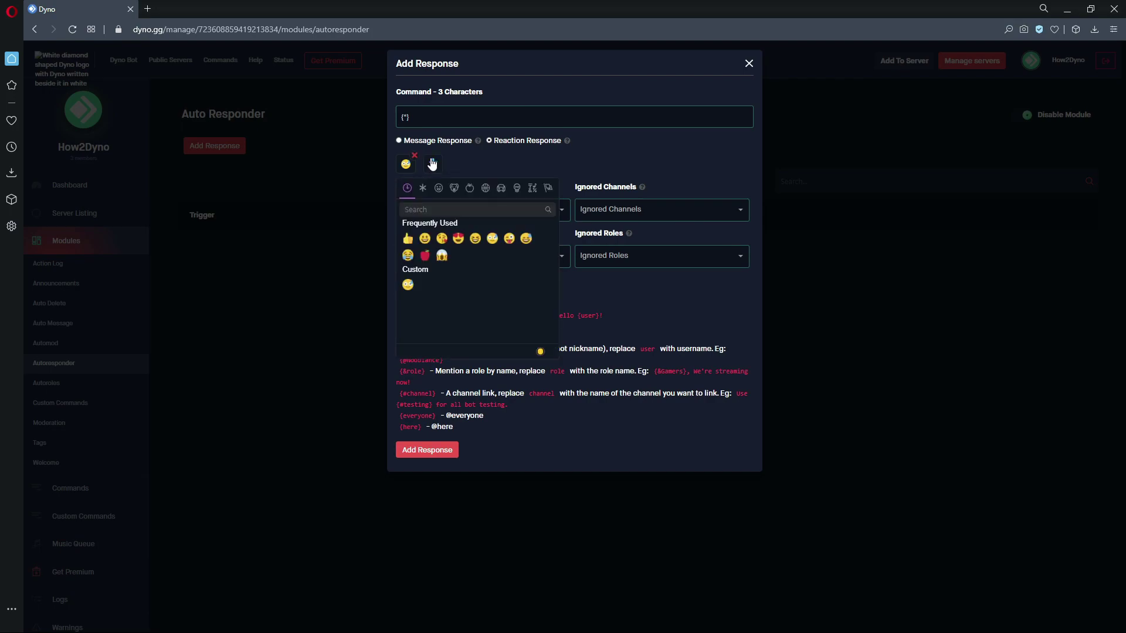
{"action": "left_click", "coordinate": [509, 239]}
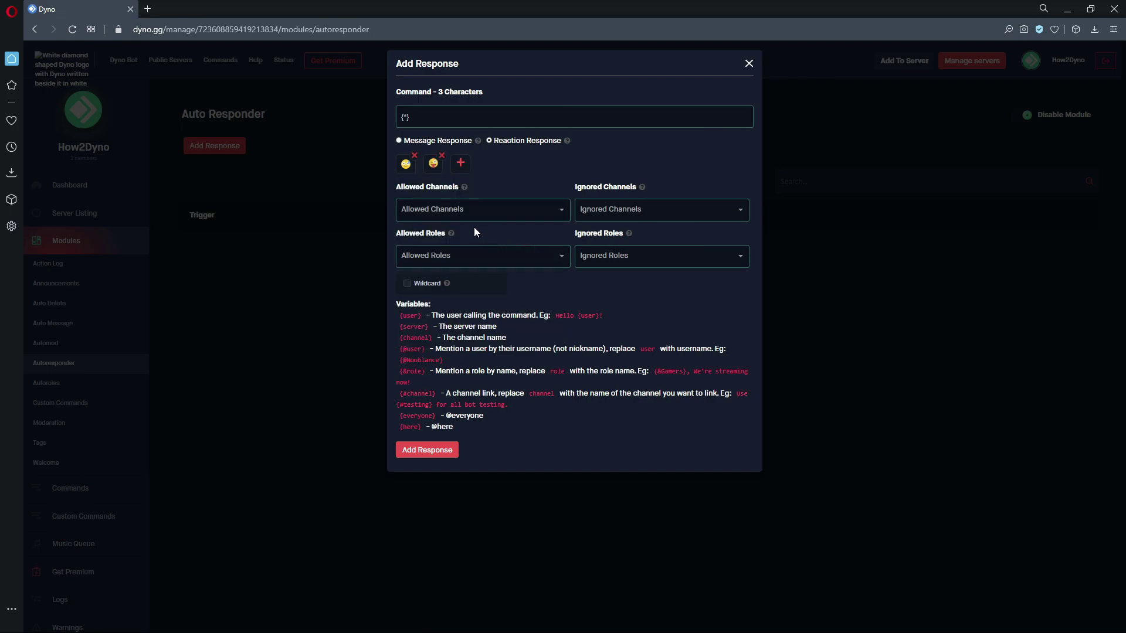
Allow the {*} response only in channel-2, with no role limits, and save it
{"action": "left_click", "coordinate": [438, 211]}
{"action": "left_click", "coordinate": [437, 268]}
{"action": "left_click", "coordinate": [434, 258]}
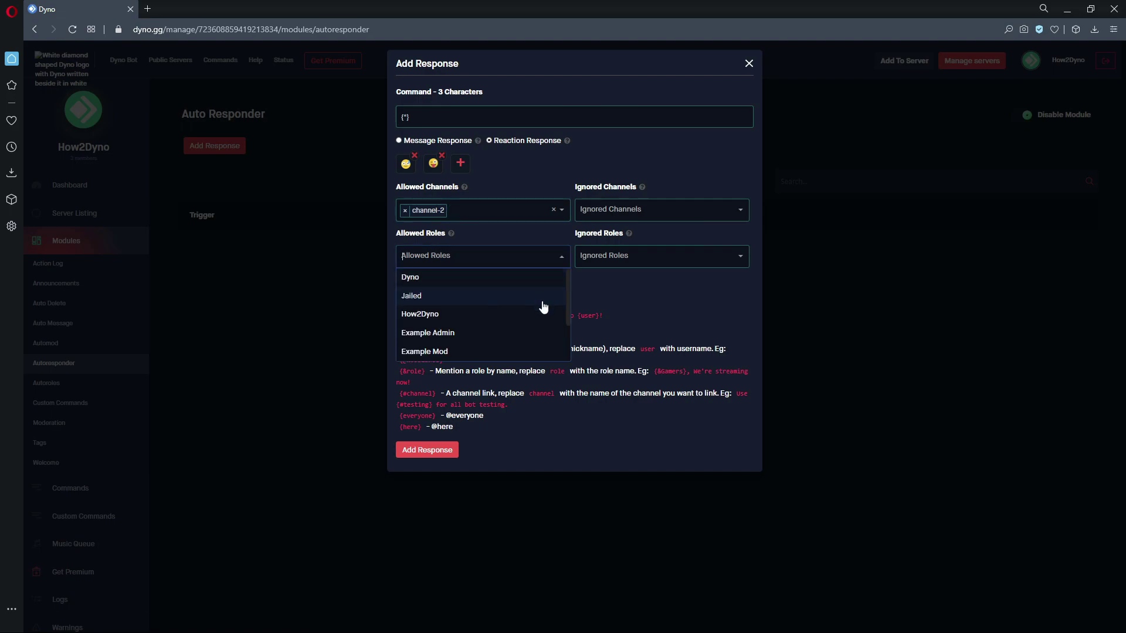
{"action": "scroll", "coordinate": [543, 307], "scroll_direction": "down", "scroll_amount": 2}
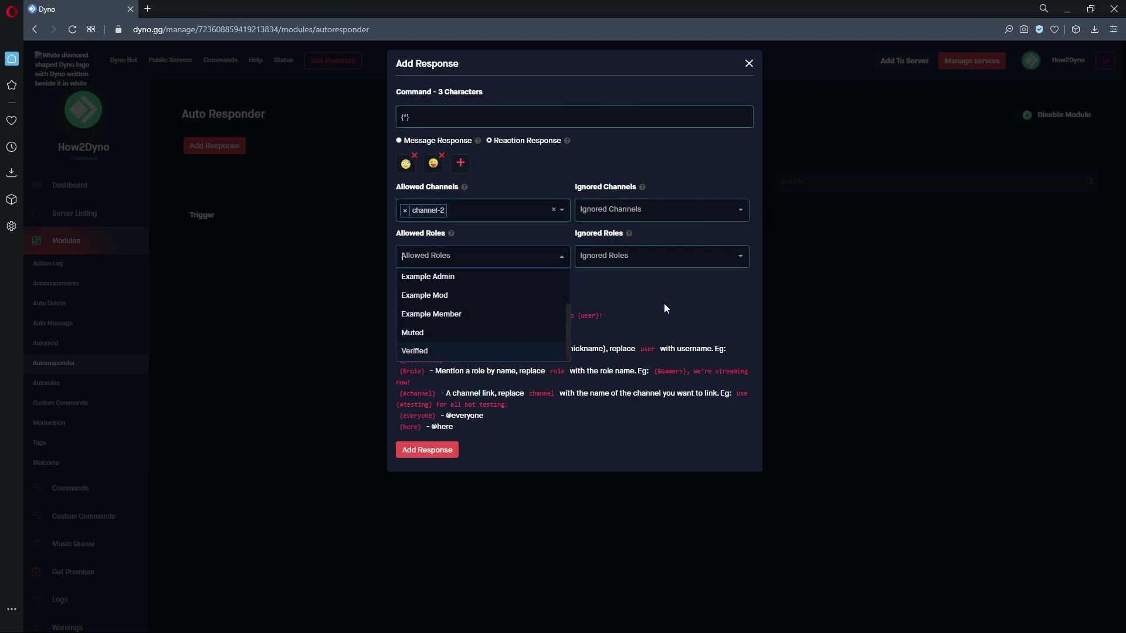
{"action": "left_click", "coordinate": [620, 289]}
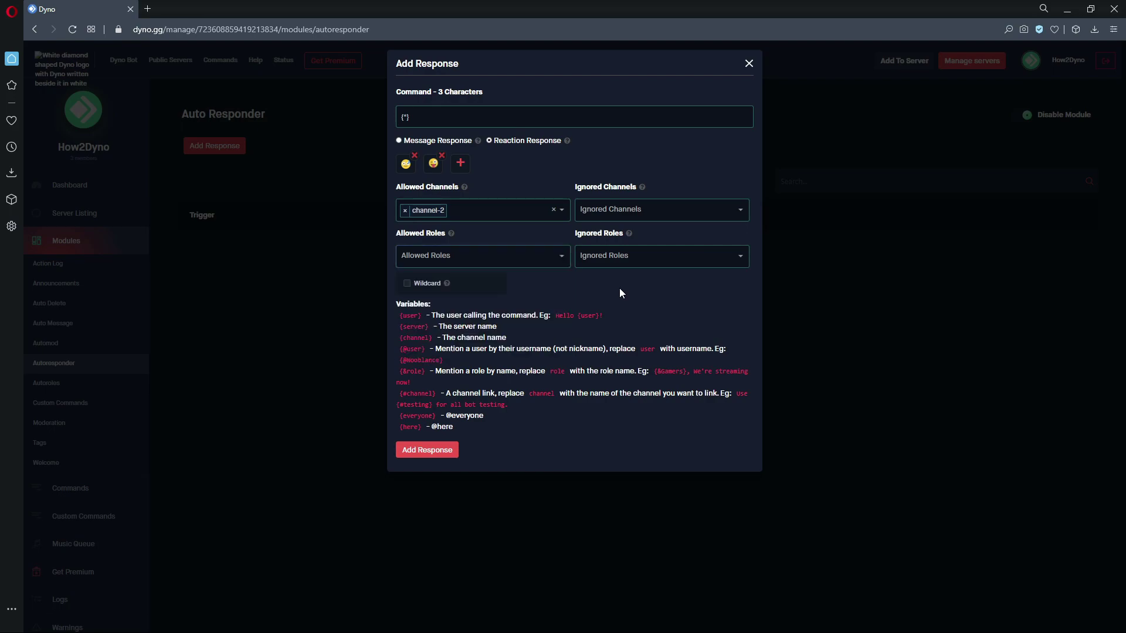
{"action": "left_click", "coordinate": [440, 456]}
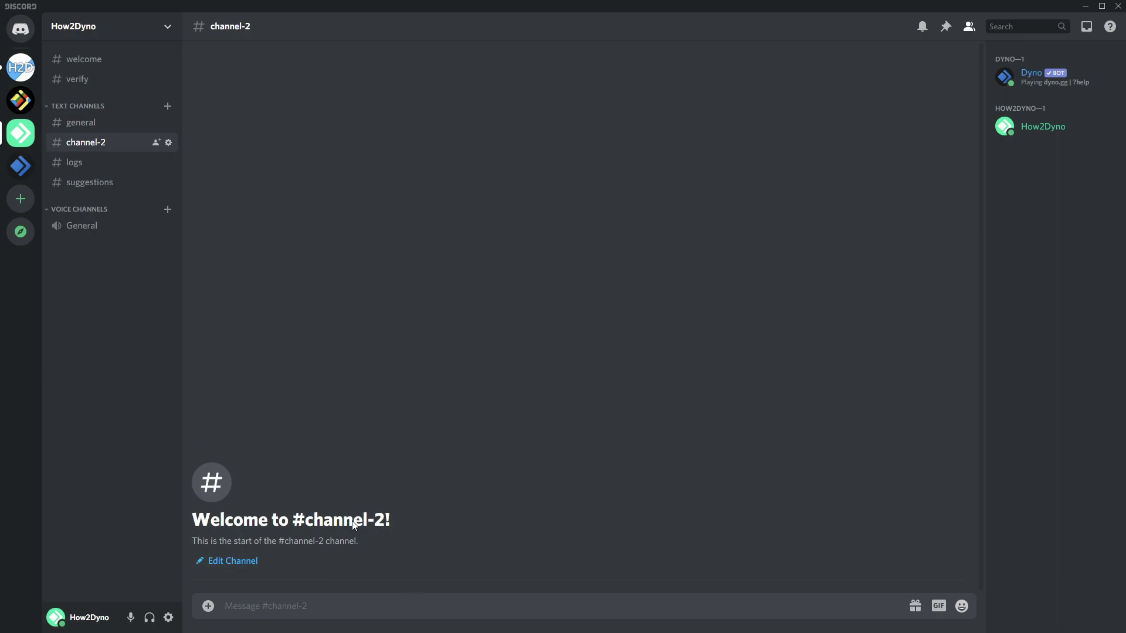
Post the test messages 'Hi' and 'Tesdt' in #suggestions
{"action": "left_click", "coordinate": [108, 187]}
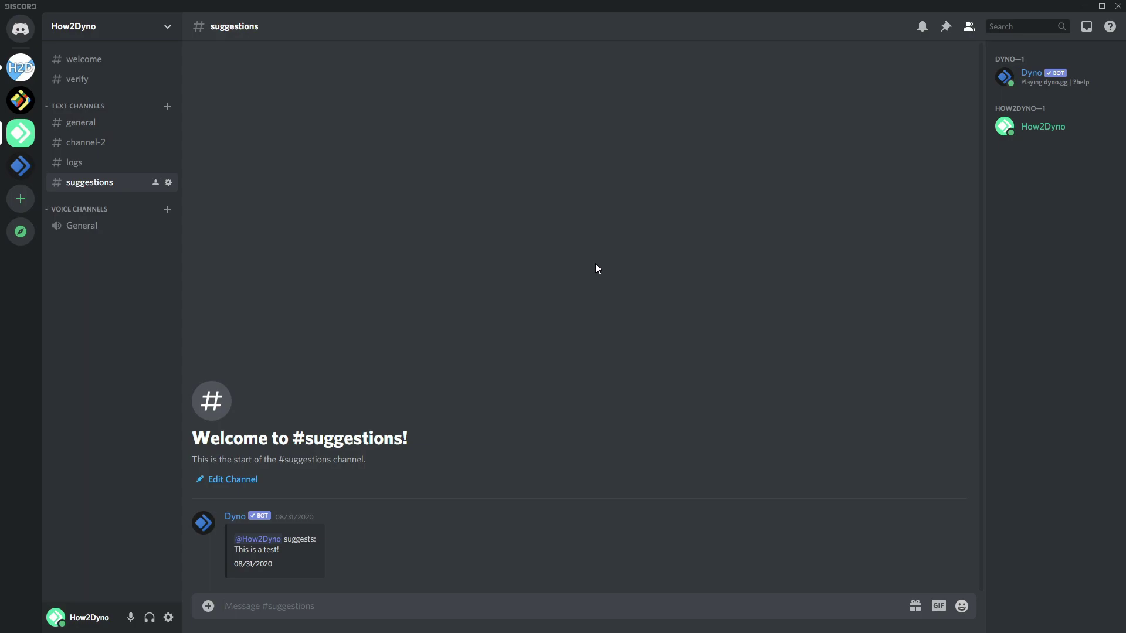
{"action": "type", "text": "Hi"}
{"action": "key", "text": "Return"}
{"action": "type", "text": "Tesdt"}
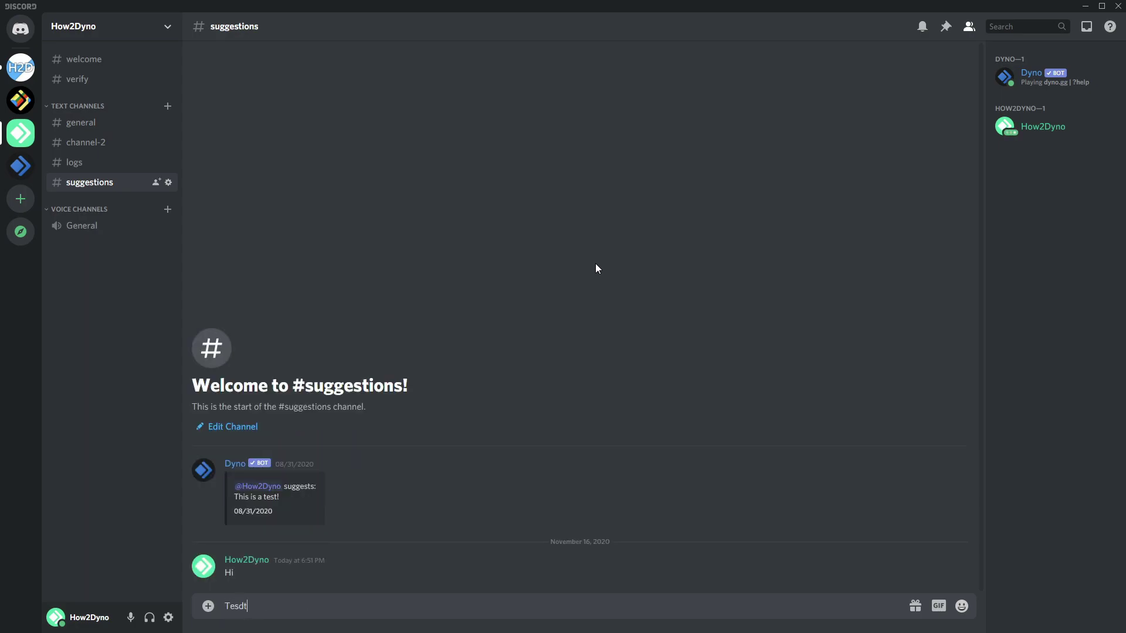
{"action": "key", "text": "Return"}
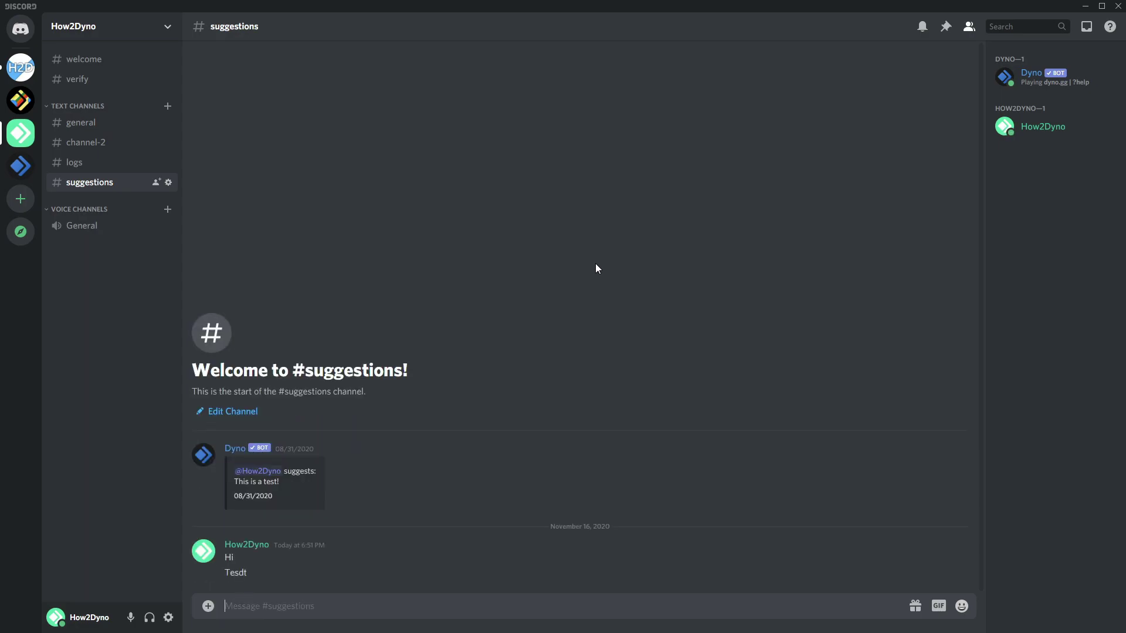
Send two 'Hi' messages in #channel-2 so Dyno adds its two emoji reactions to each
{"action": "left_click", "coordinate": [97, 143]}
{"action": "type", "text": "Hi"}
{"action": "key", "text": "Return"}
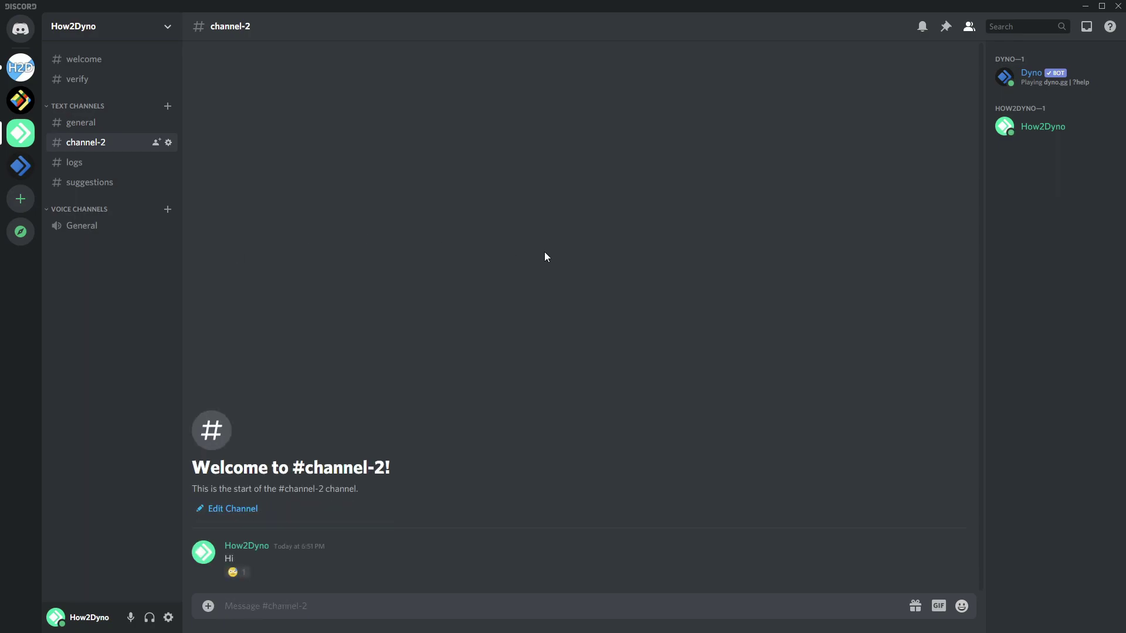
{"action": "type", "text": "Hi"}
{"action": "key", "text": "Return"}
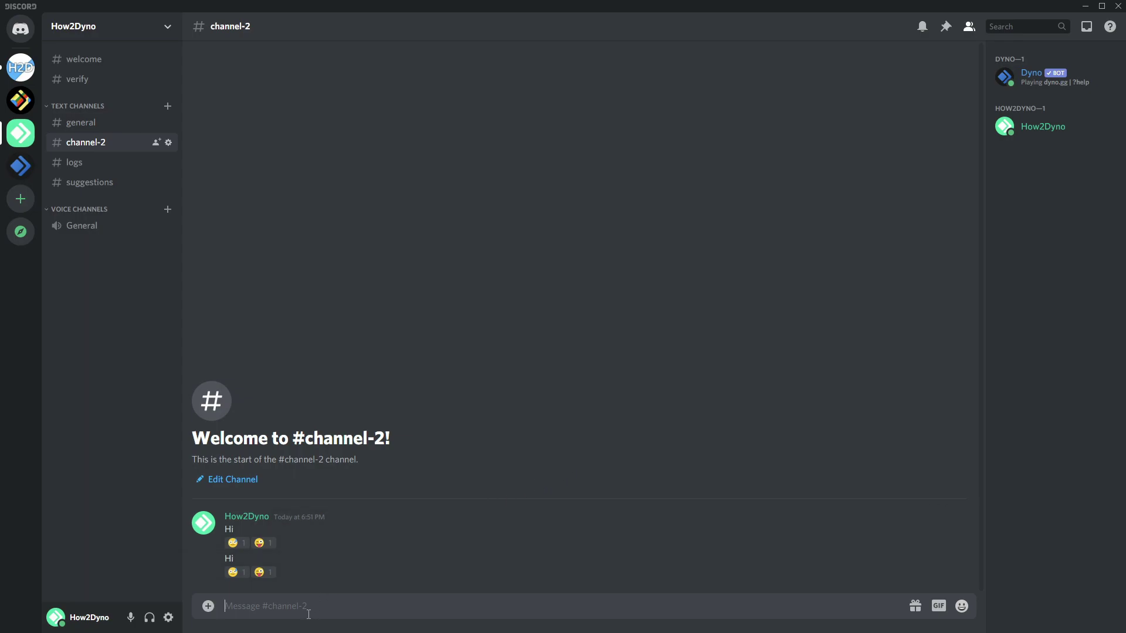
View the Dyno bot's profile card from the member list, then dismiss it
{"action": "left_click", "coordinate": [1027, 85]}
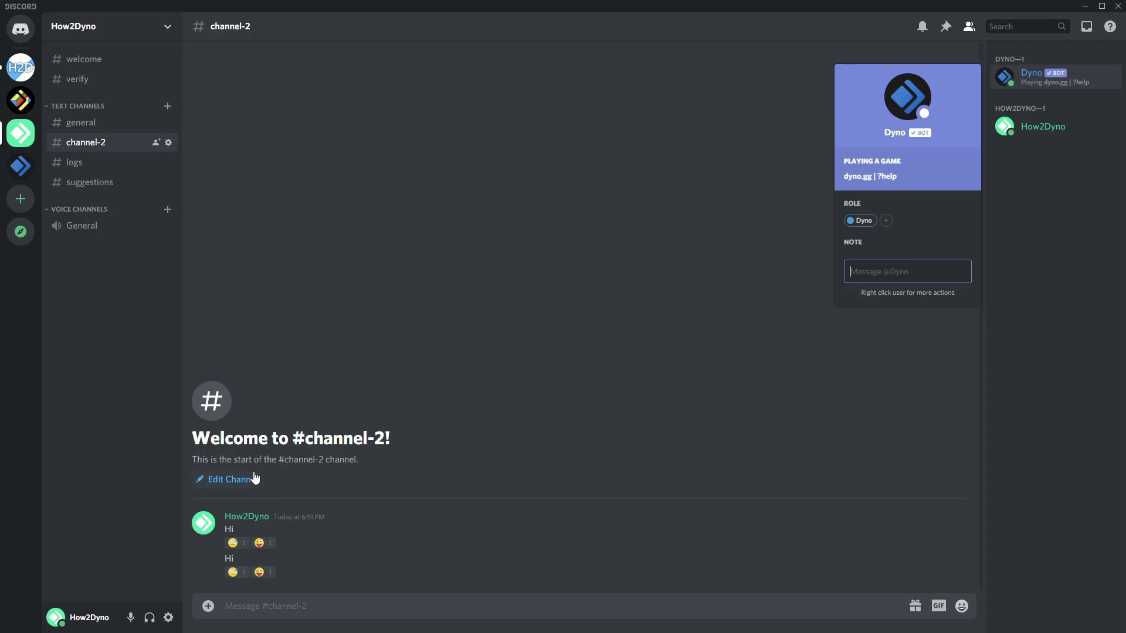
{"action": "left_click", "coordinate": [357, 455]}
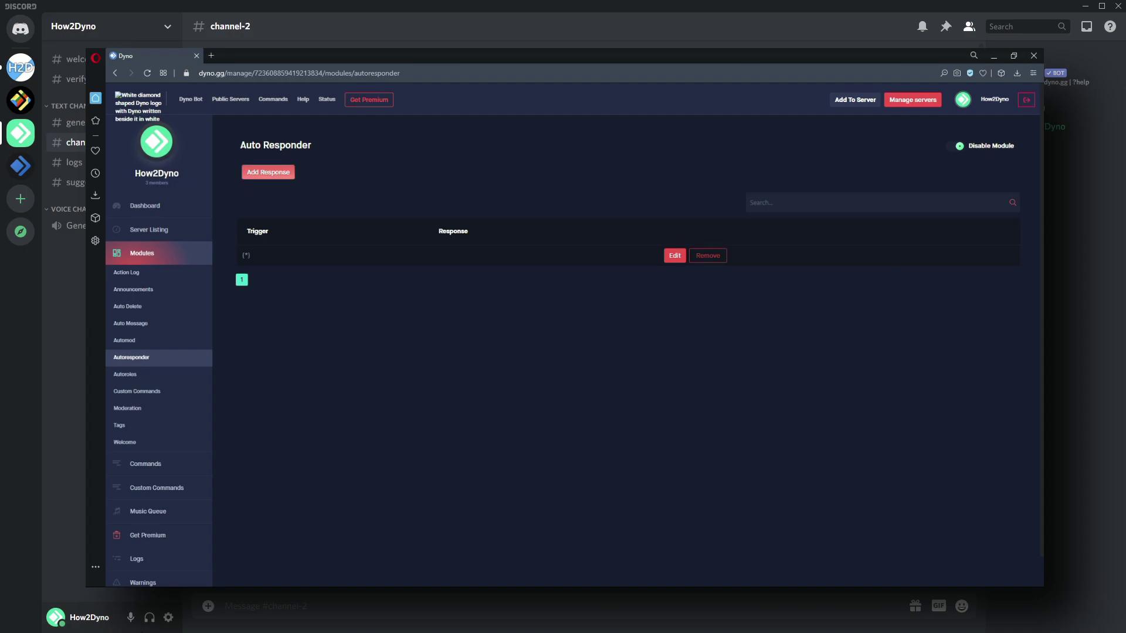
{"action": "left_click", "coordinate": [268, 172]}
{"action": "type", "text": "("}
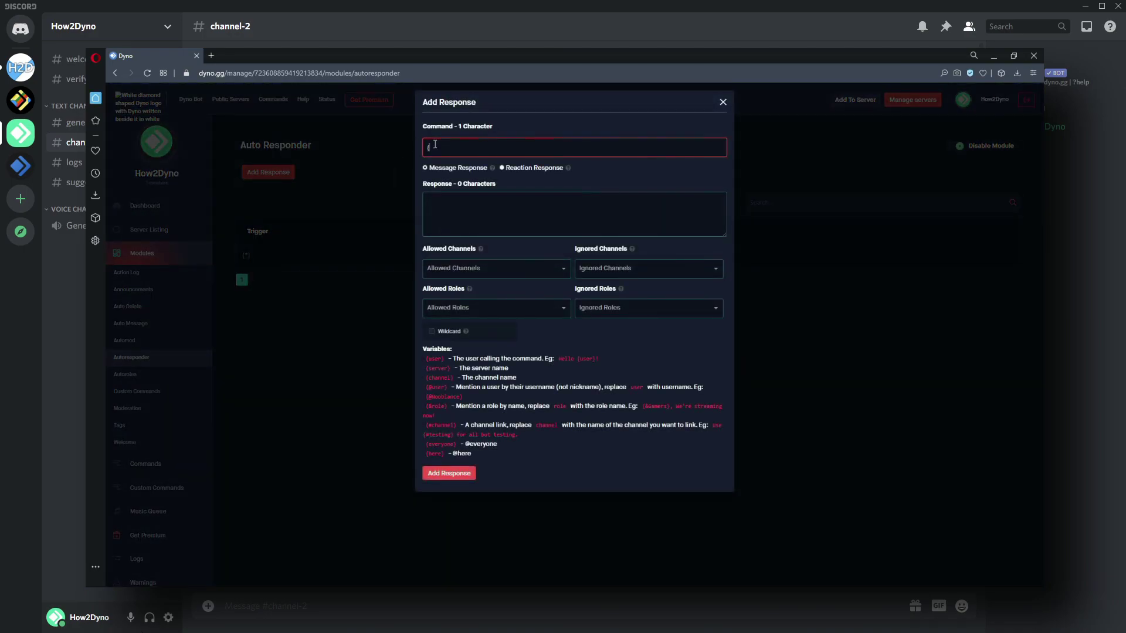
{"action": "type", "text": "*}"}
{"action": "left_click", "coordinate": [448, 474]}
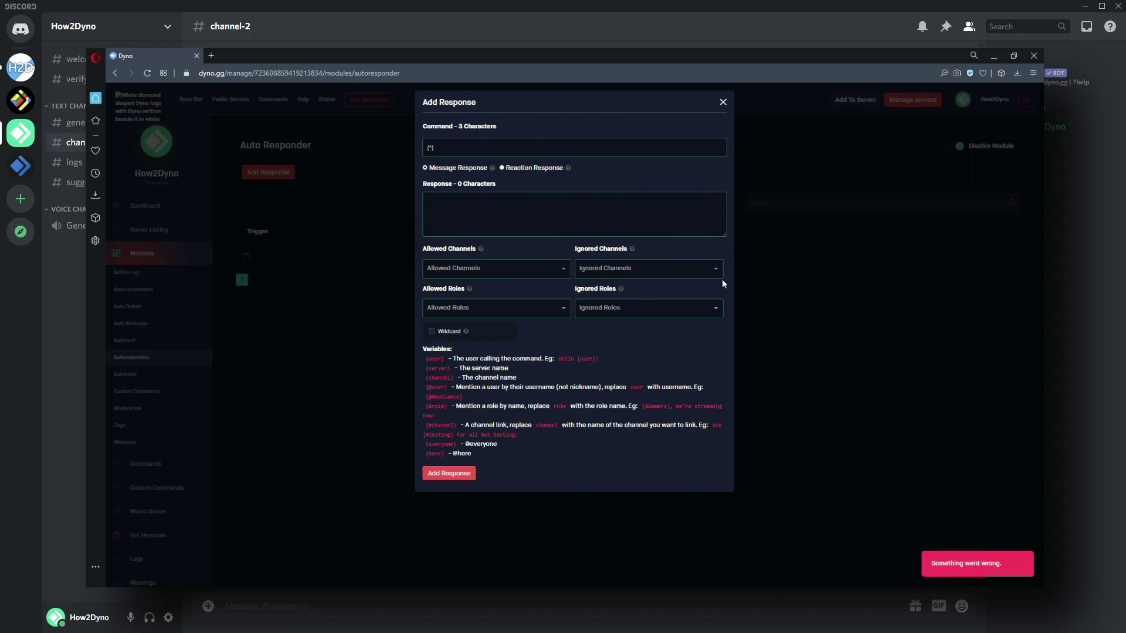
{"action": "left_click", "coordinate": [723, 102]}
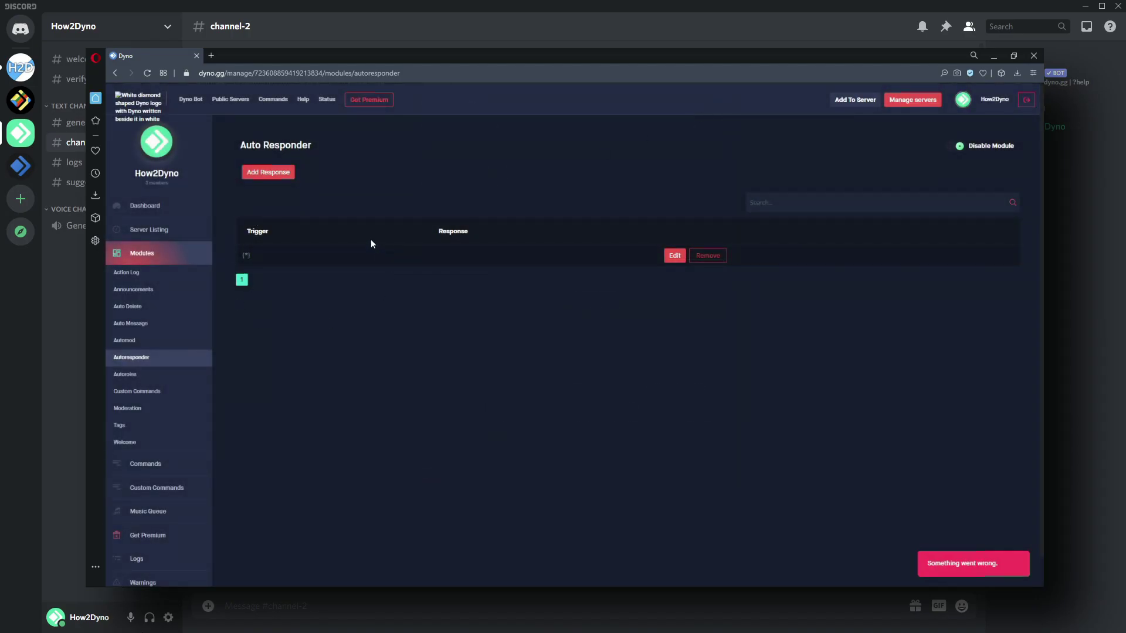
Set the {*} response's allowed channels to general and channel-2 and save
{"action": "left_click", "coordinate": [675, 256]}
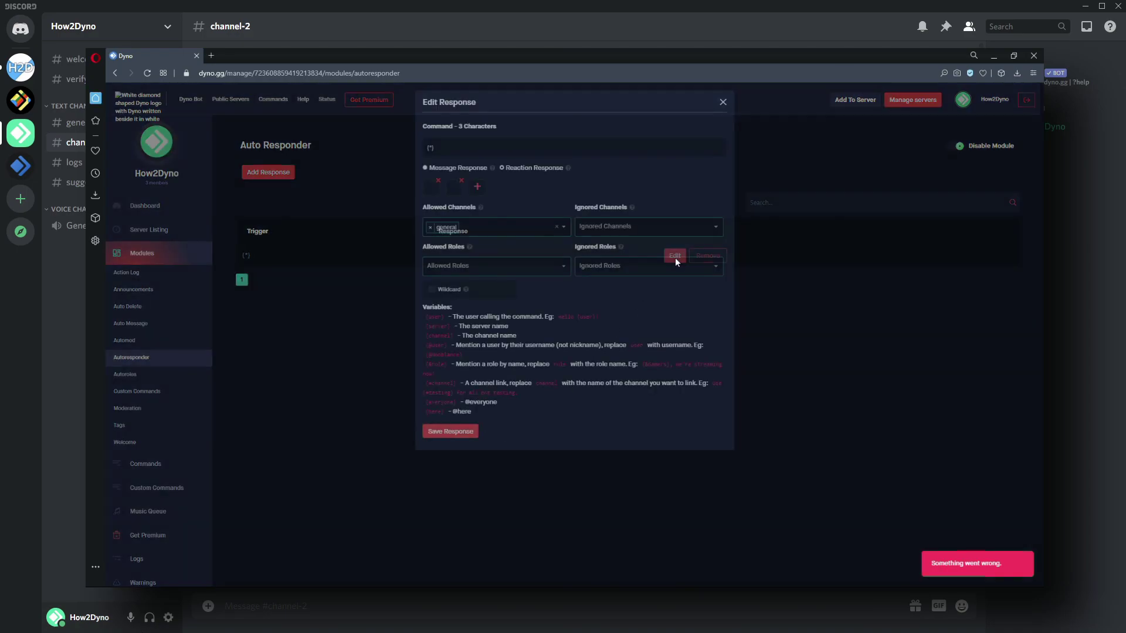
{"action": "left_click", "coordinate": [512, 233]}
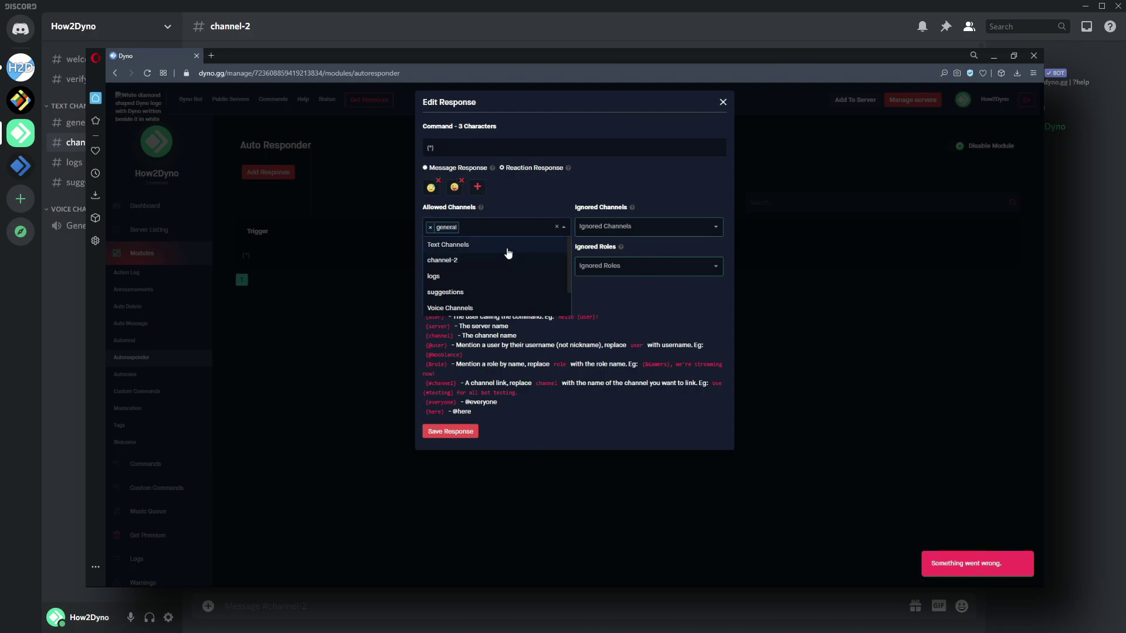
{"action": "left_click", "coordinate": [543, 195]}
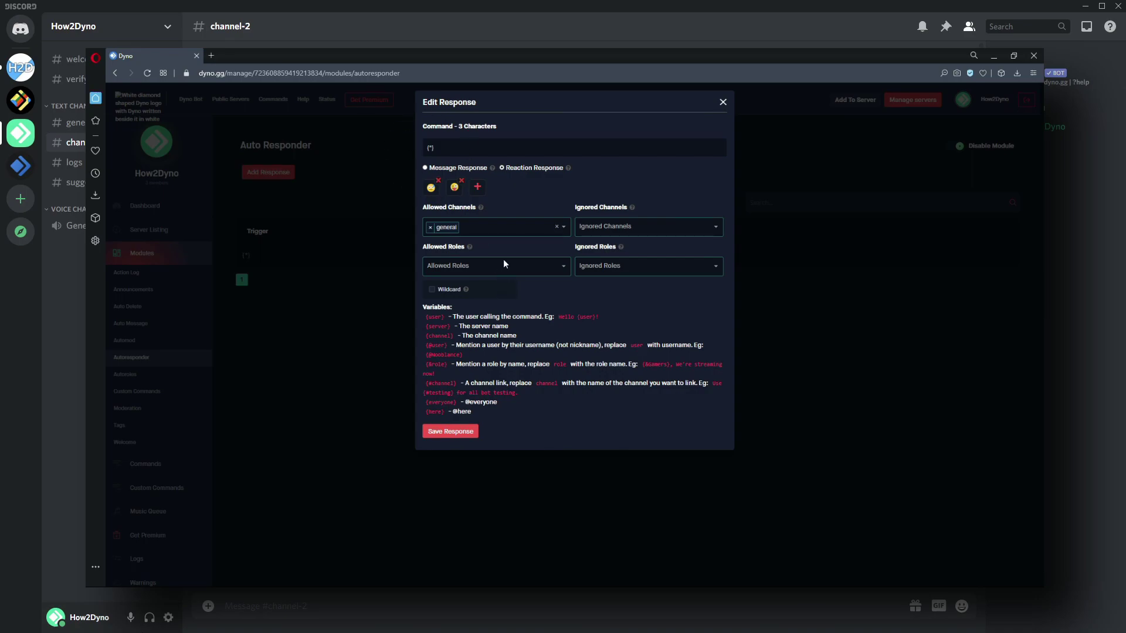
{"action": "left_click", "coordinate": [507, 233]}
{"action": "left_click", "coordinate": [536, 193]}
{"action": "left_click", "coordinate": [508, 232]}
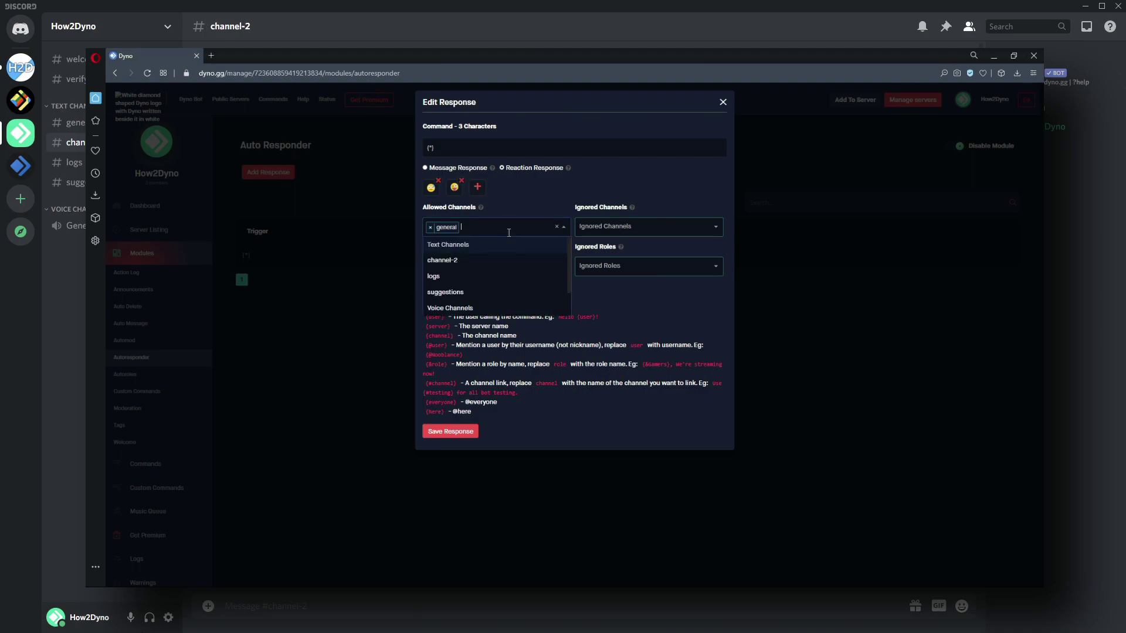
{"action": "left_click", "coordinate": [490, 265]}
{"action": "left_click", "coordinate": [546, 223]}
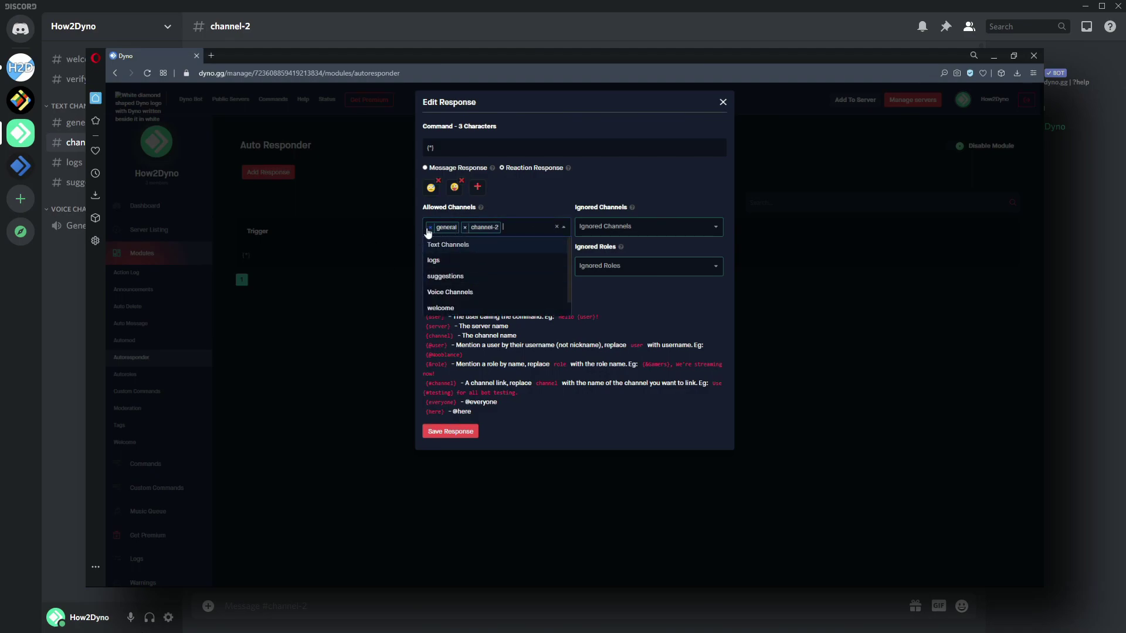
{"action": "left_click", "coordinate": [457, 432]}
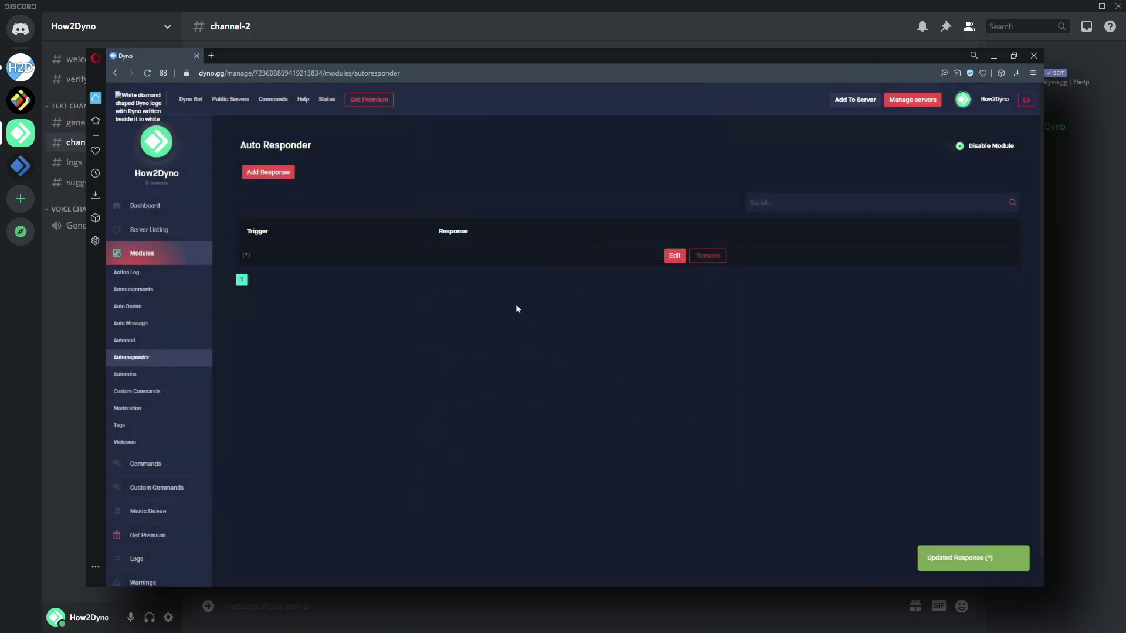
Edit {*} to ignore channels general and logs and the Jailed role, and allow the How2Dyno role
{"action": "left_click", "coordinate": [675, 255]}
{"action": "left_click", "coordinate": [651, 229]}
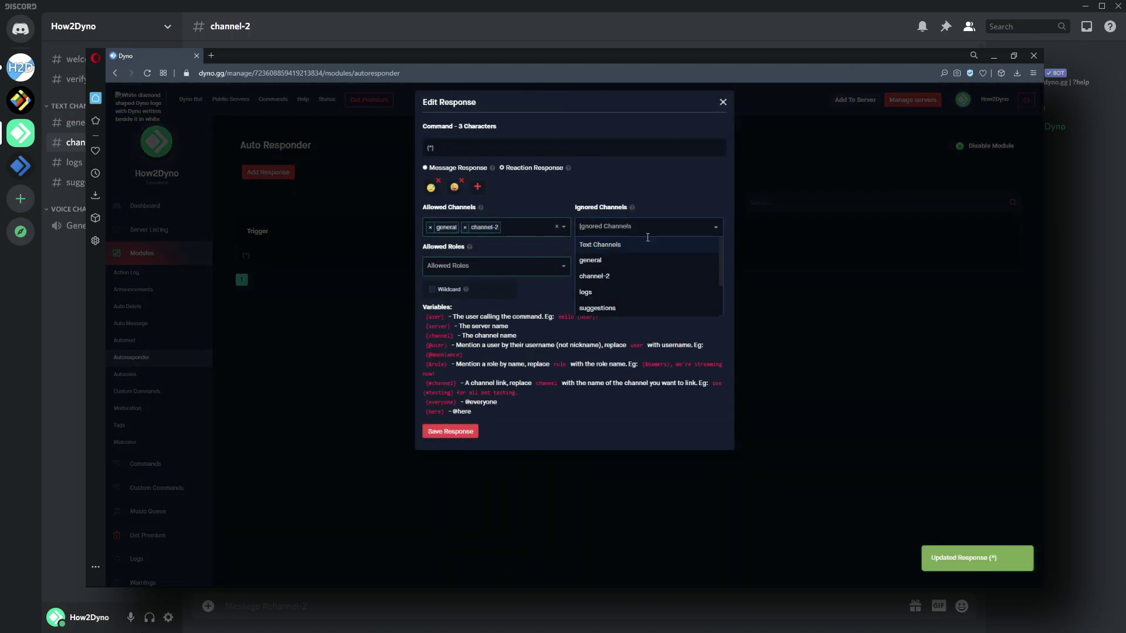
{"action": "left_click", "coordinate": [613, 259]}
{"action": "left_click", "coordinate": [636, 227]}
{"action": "left_click", "coordinate": [610, 276]}
{"action": "left_click", "coordinate": [633, 266]}
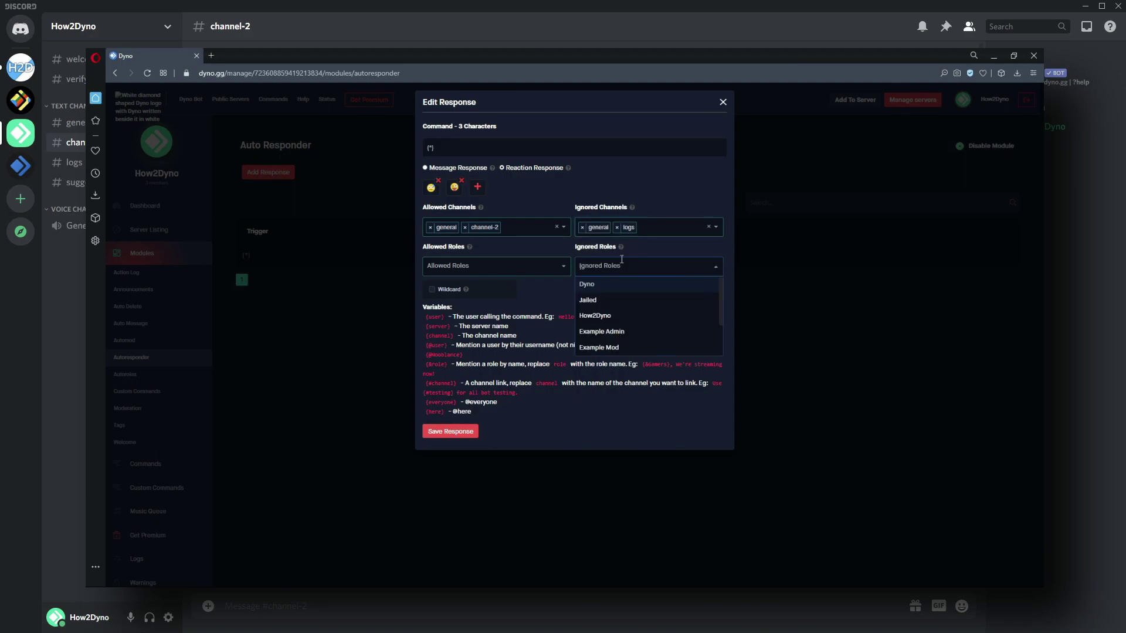
{"action": "left_click", "coordinate": [608, 306]}
{"action": "left_click", "coordinate": [469, 267]}
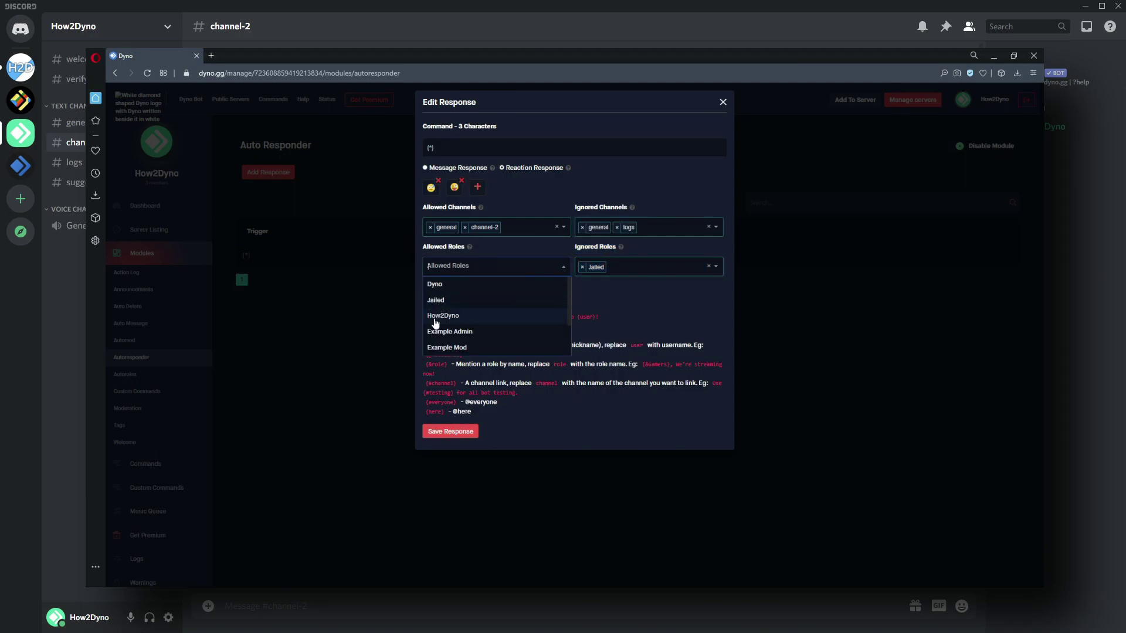
{"action": "left_click", "coordinate": [437, 321]}
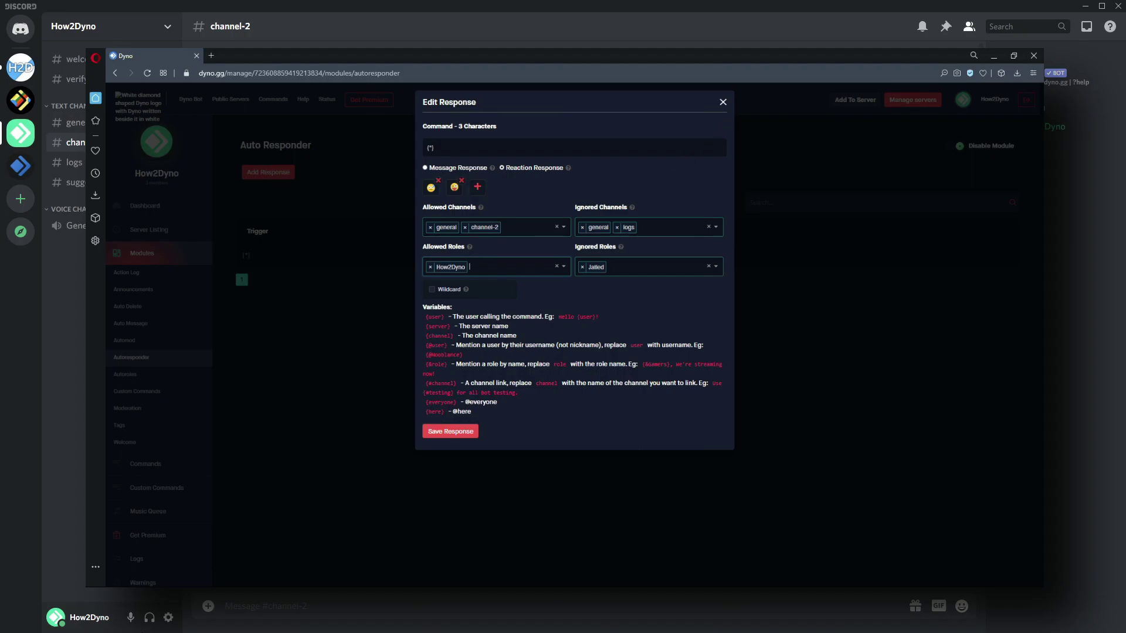